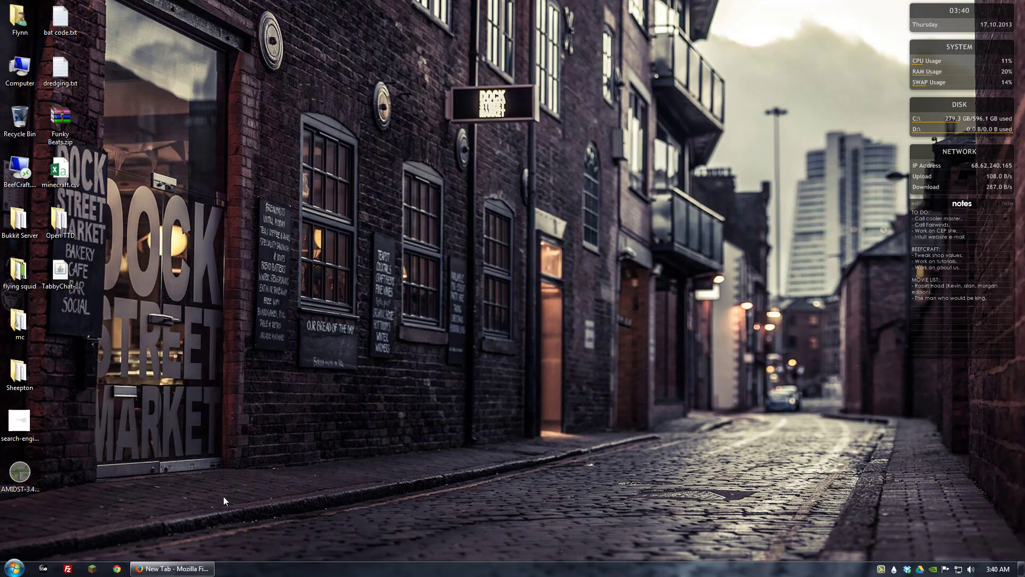
- Search Google in Firefox for 'download tabbychat'
left_click(178, 570)
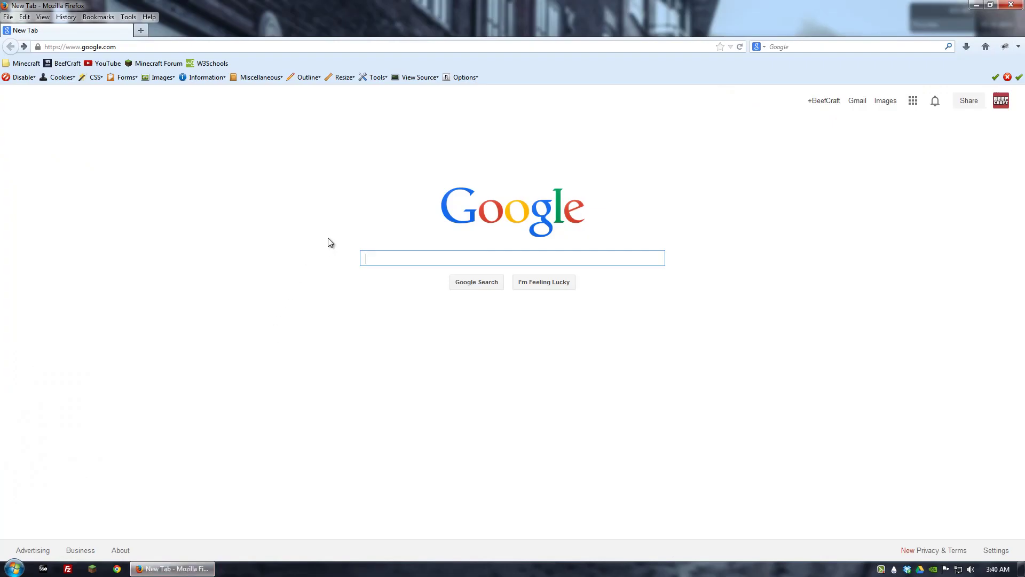
type("download t")
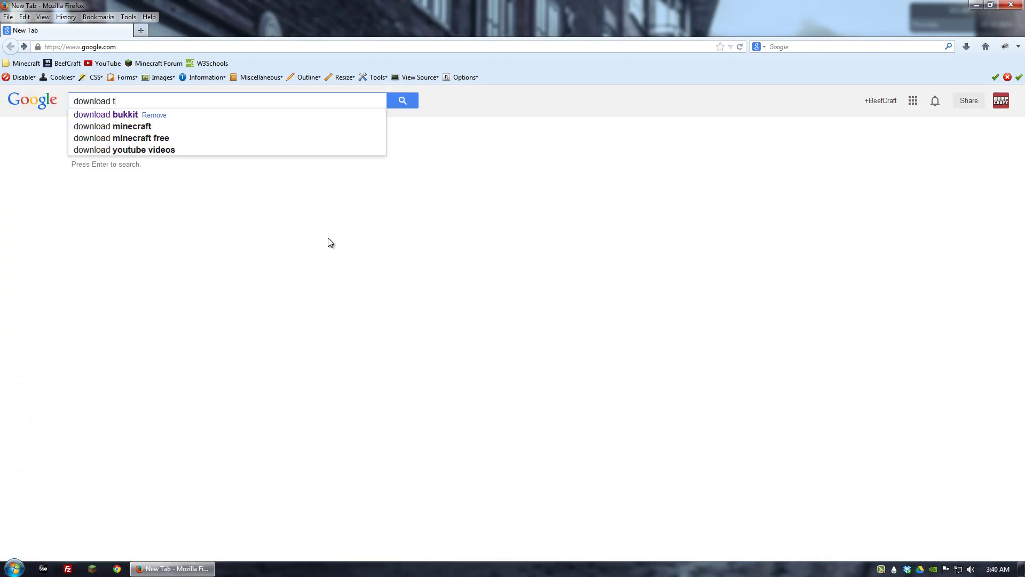
type("abbychat")
key("Return")
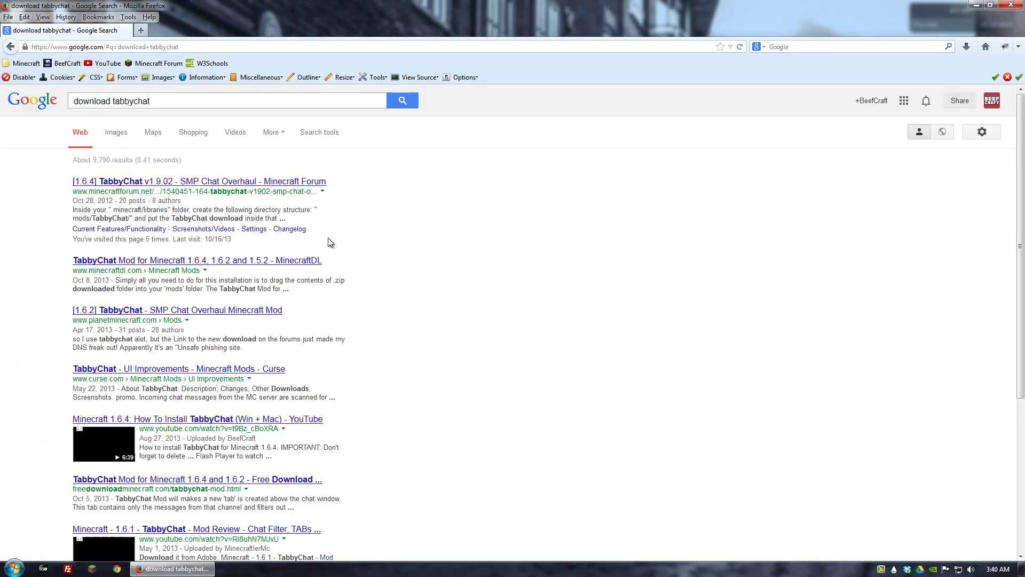
- Open the TabbyChat v1.9.02 forum topic and follow its 1.6.4 [Standalone] download link
left_click(299, 183)
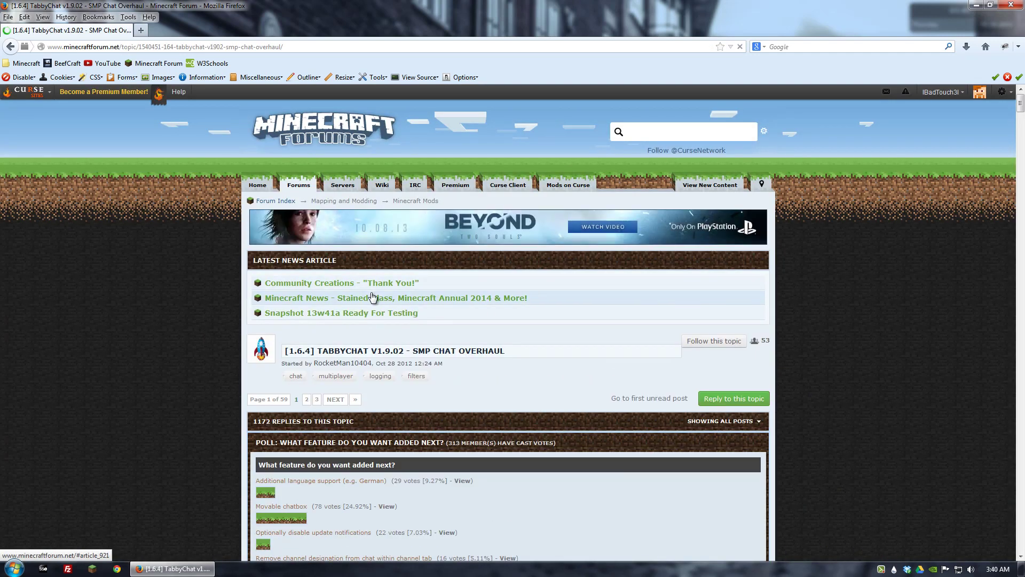
scroll(371, 294, "down", 5)
scroll(372, 294, "down", 15)
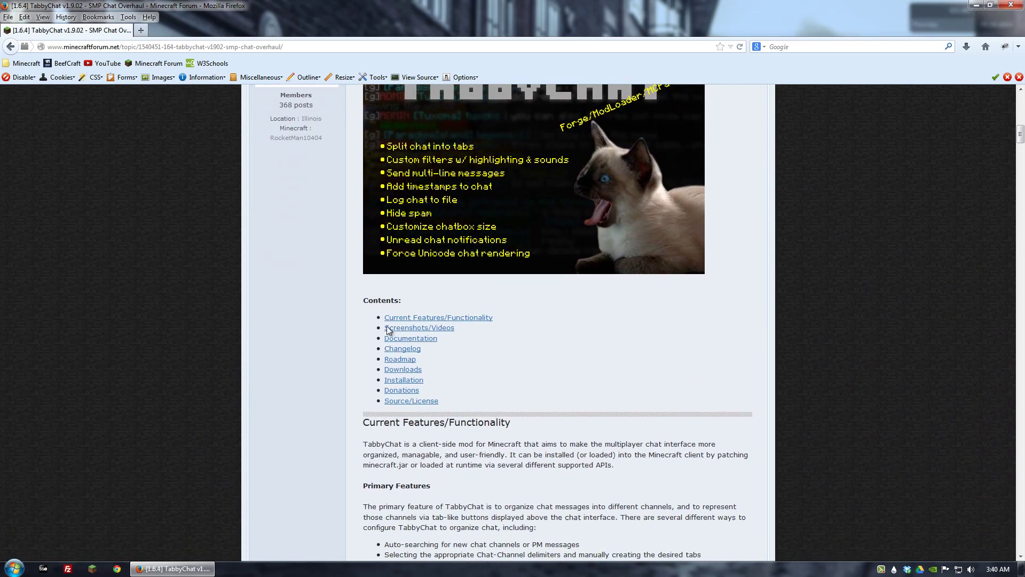
left_click(400, 369)
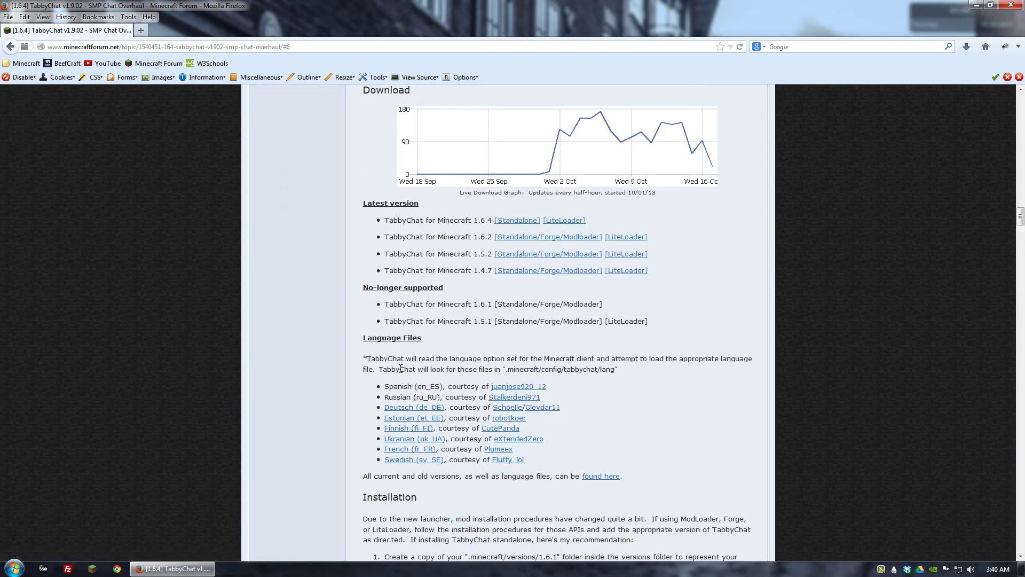
left_click(523, 221)
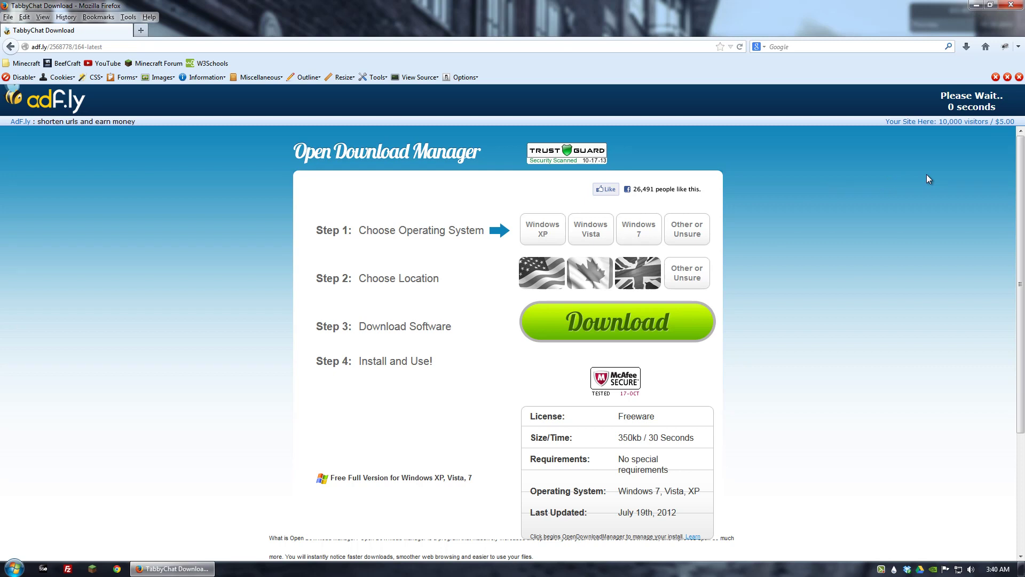
- Skip the adf.ly ad to reach the TabbyChat 1.9.02 for Minecraft 1.6.4 download page
left_click(977, 110)
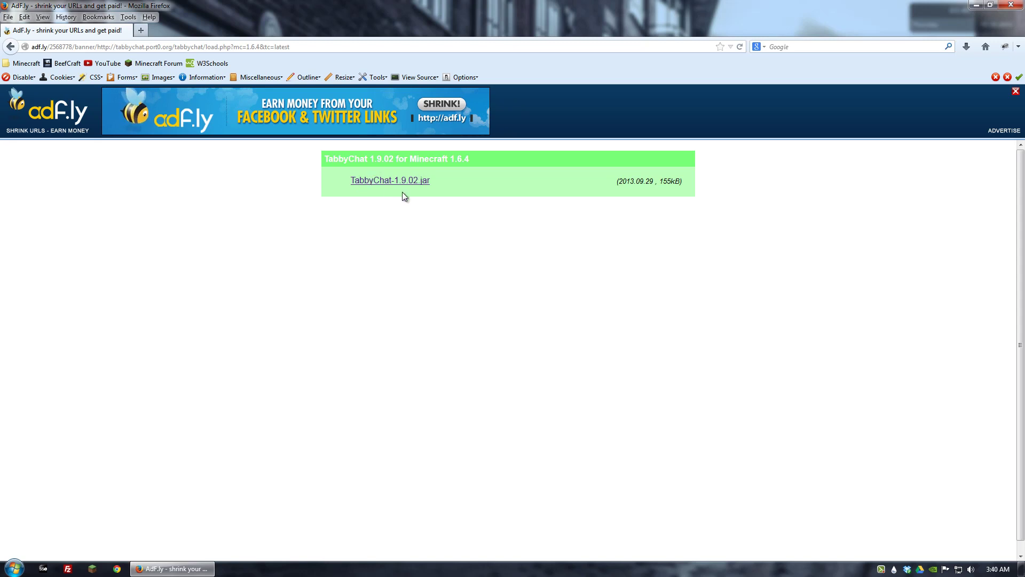
- Minimize Firefox, select the downloaded jar on the desktop, and open AppData\Roaming\.minecraft
left_click(980, 7)
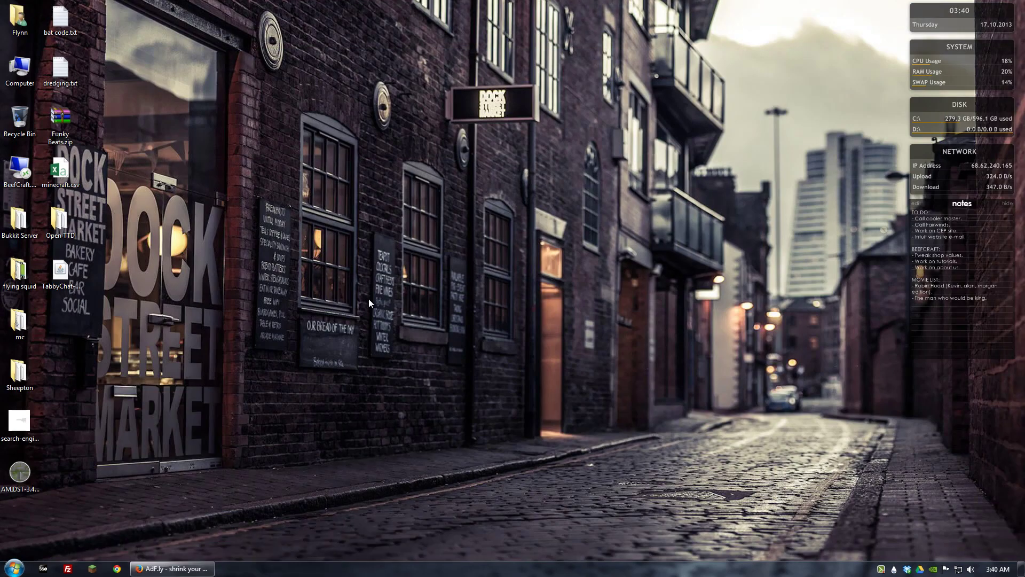
left_click(59, 271)
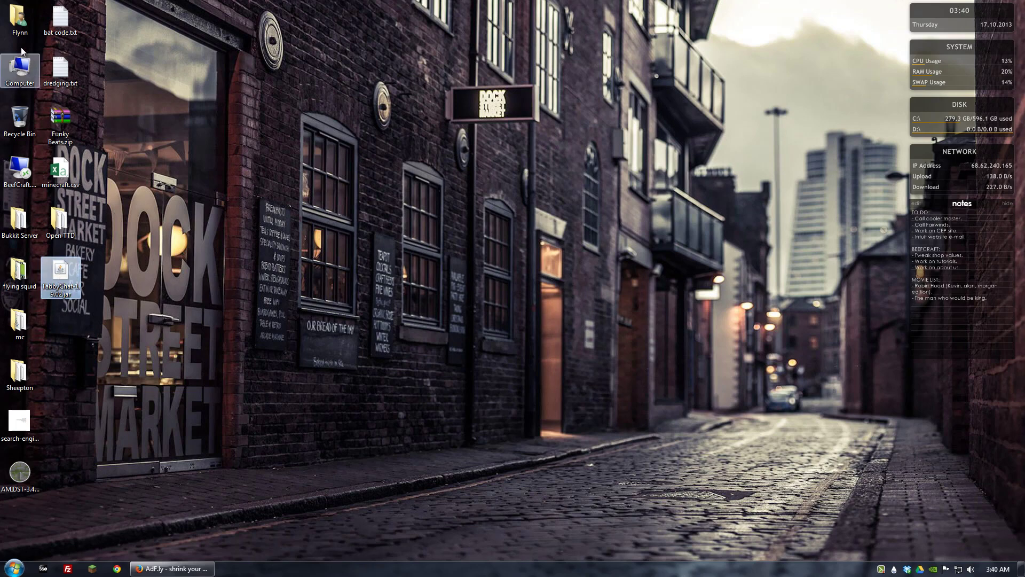
double_click(23, 31)
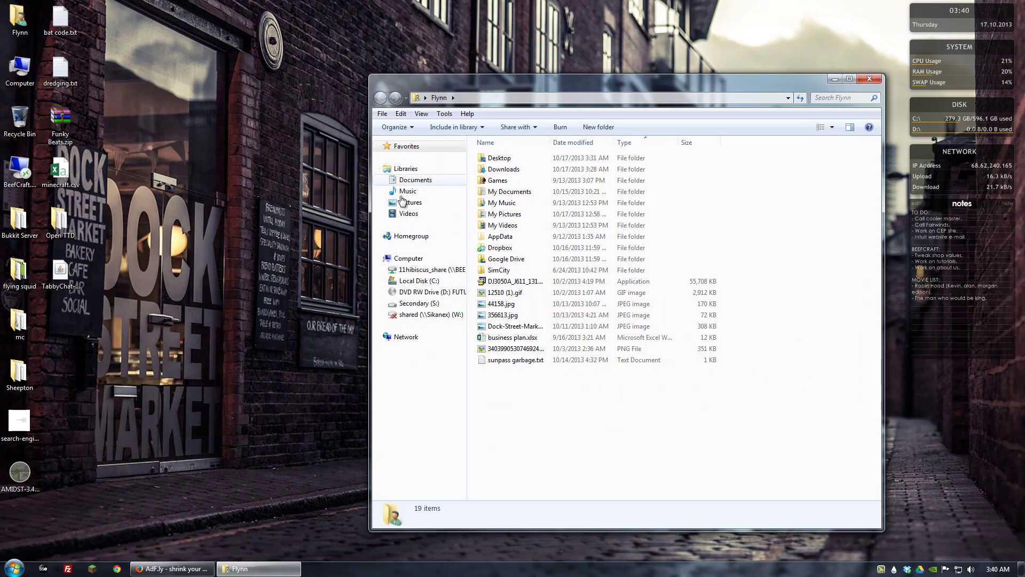
double_click(488, 235)
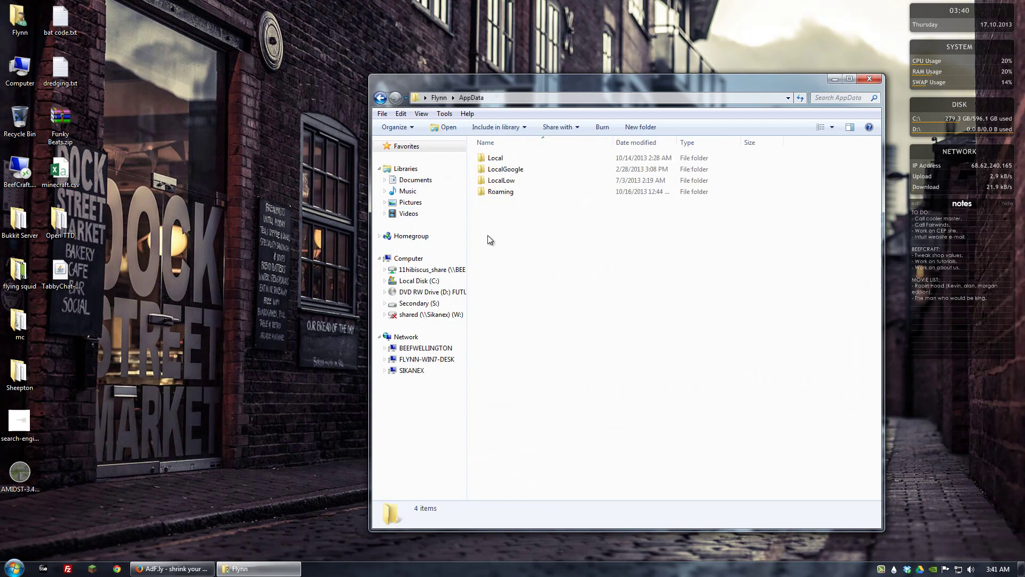
double_click(500, 193)
double_click(502, 158)
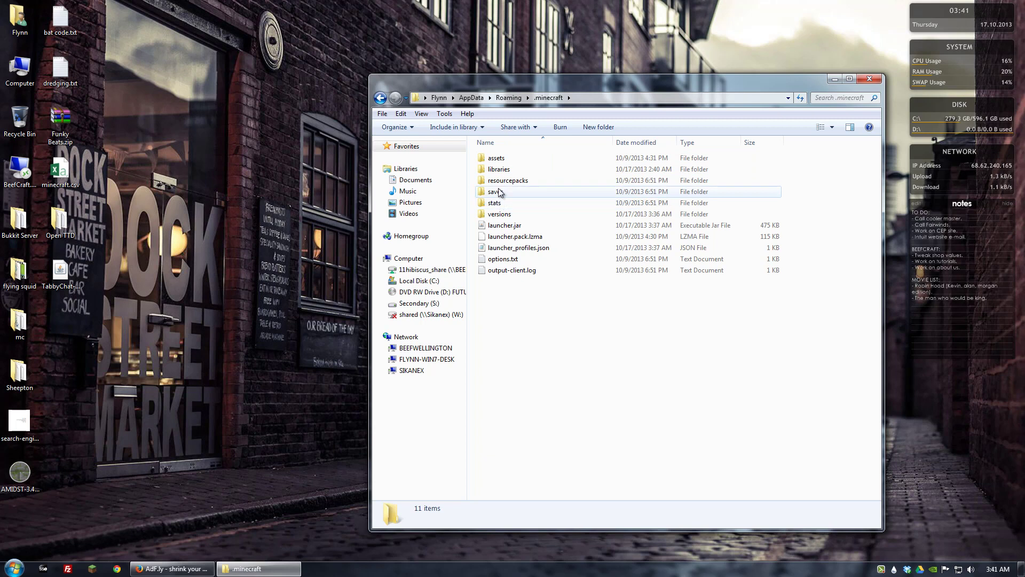
- Go into libraries\mods\TabbyChat\1.9.02 and select the existing TabbyChat-1.9.02.jar
double_click(499, 170)
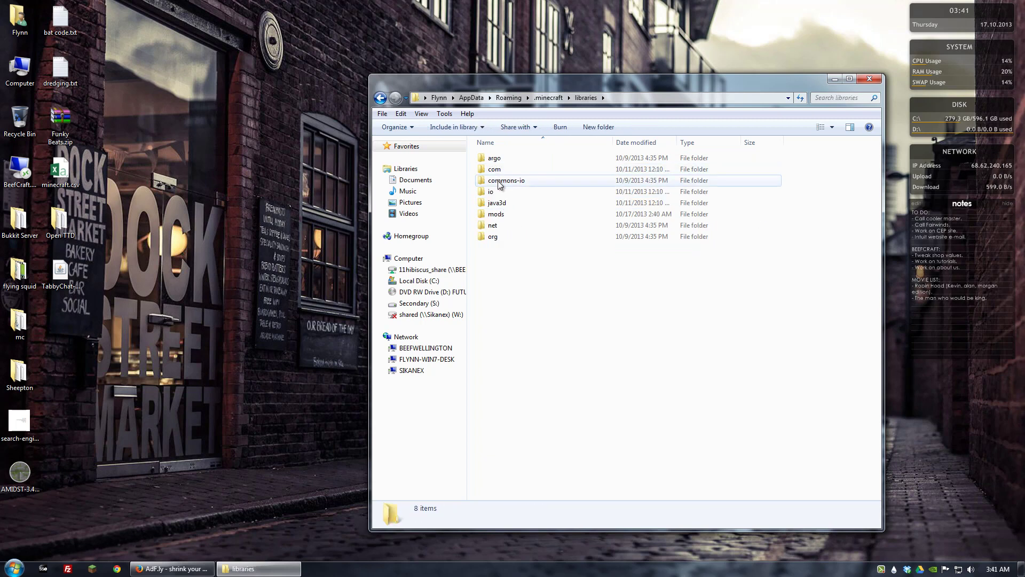
double_click(496, 213)
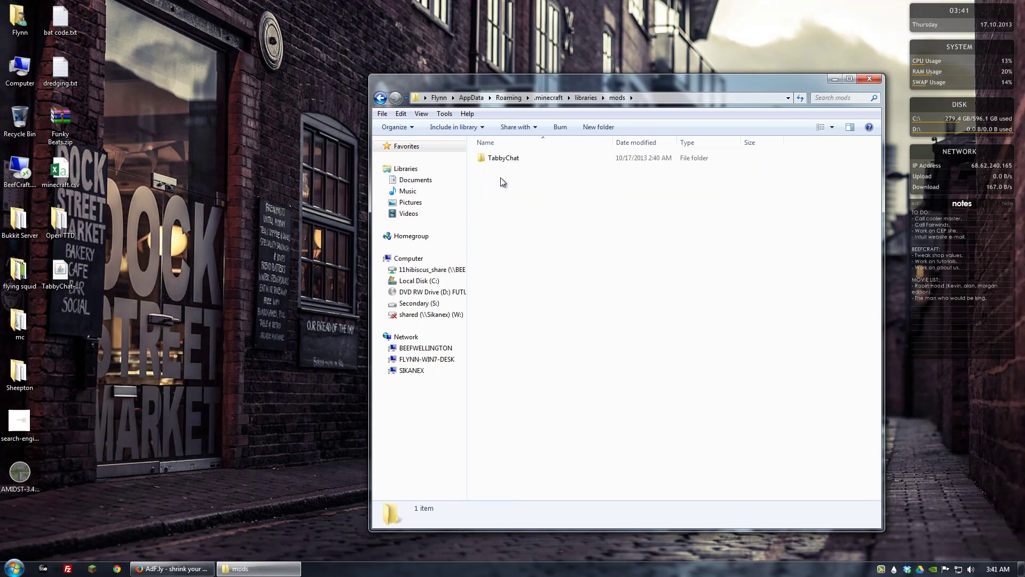
double_click(500, 162)
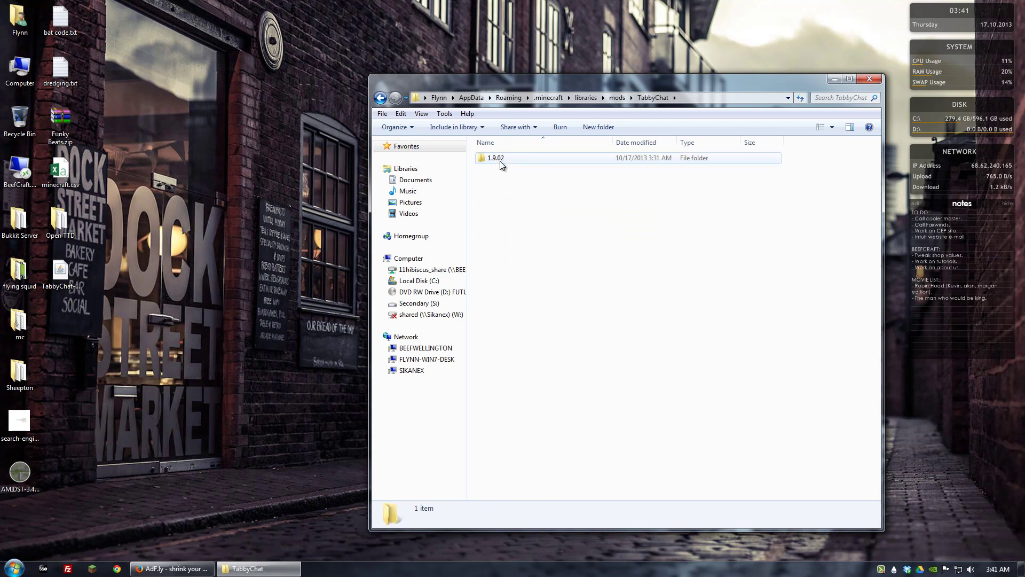
double_click(500, 161)
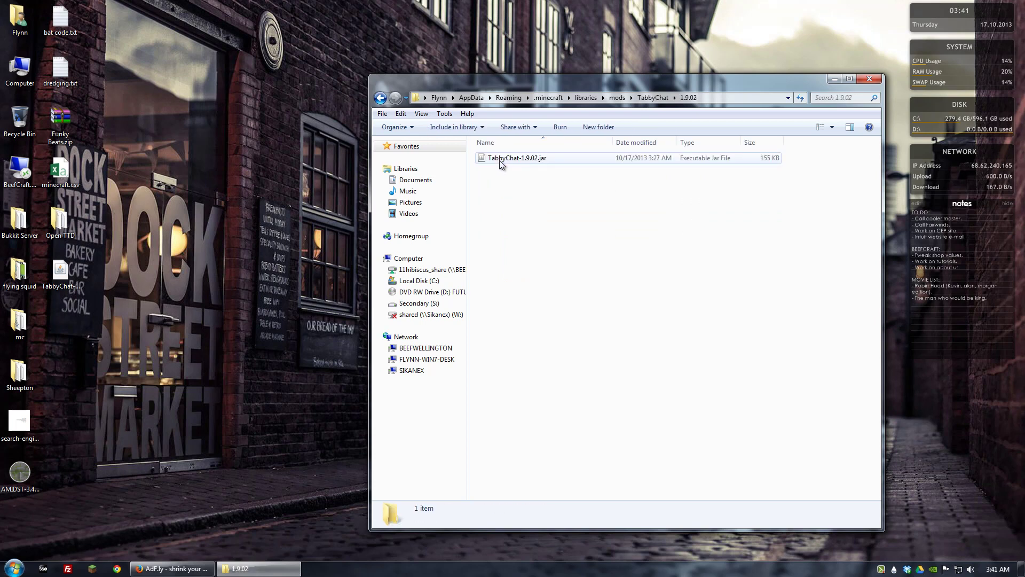
left_click(499, 161)
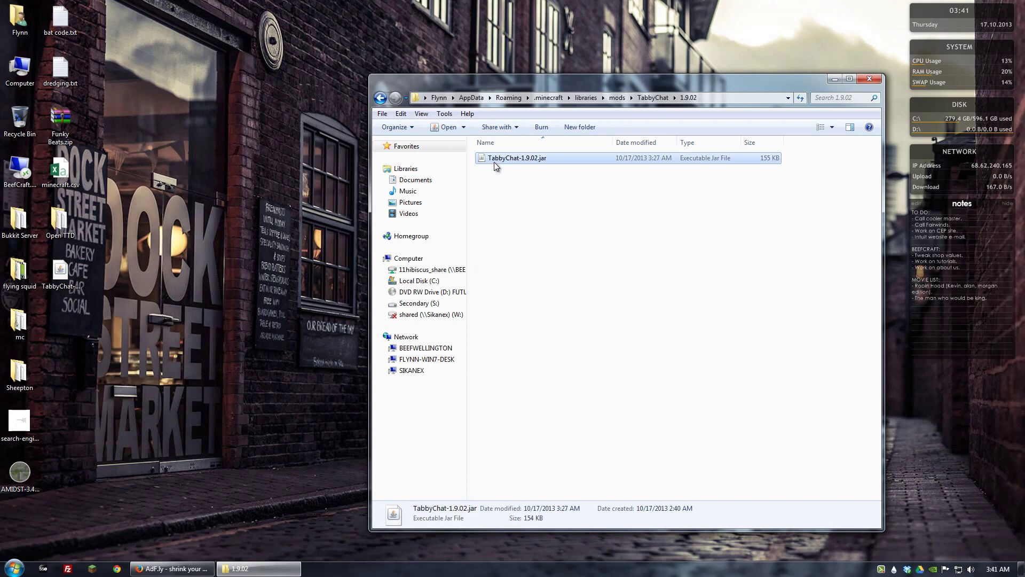
- Replace the old TabbyChat-1.9.02.jar with the desktop copy, then go back to libraries
left_click_drag(496, 160, 20, 120)
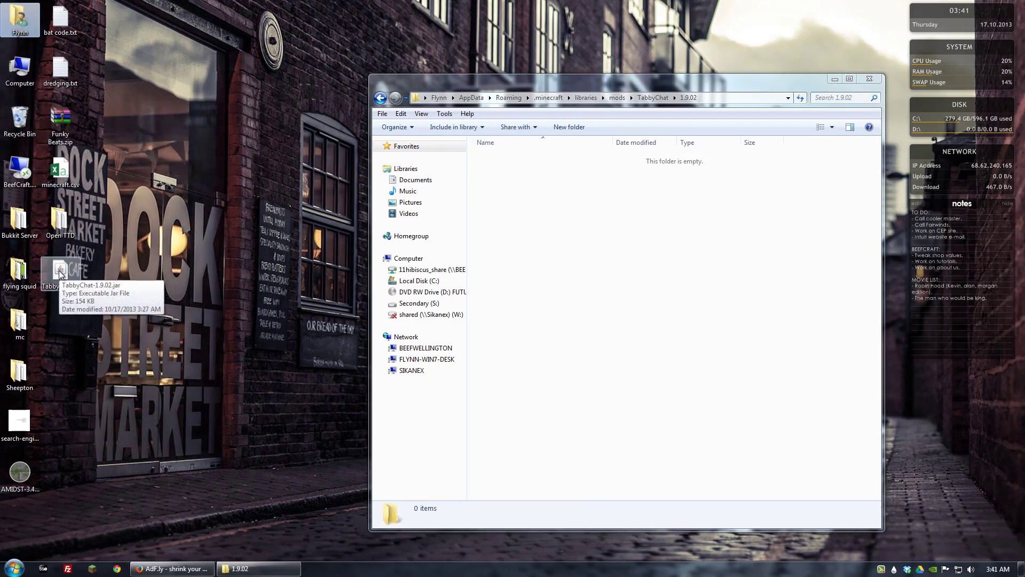
left_click_drag(59, 273, 685, 188)
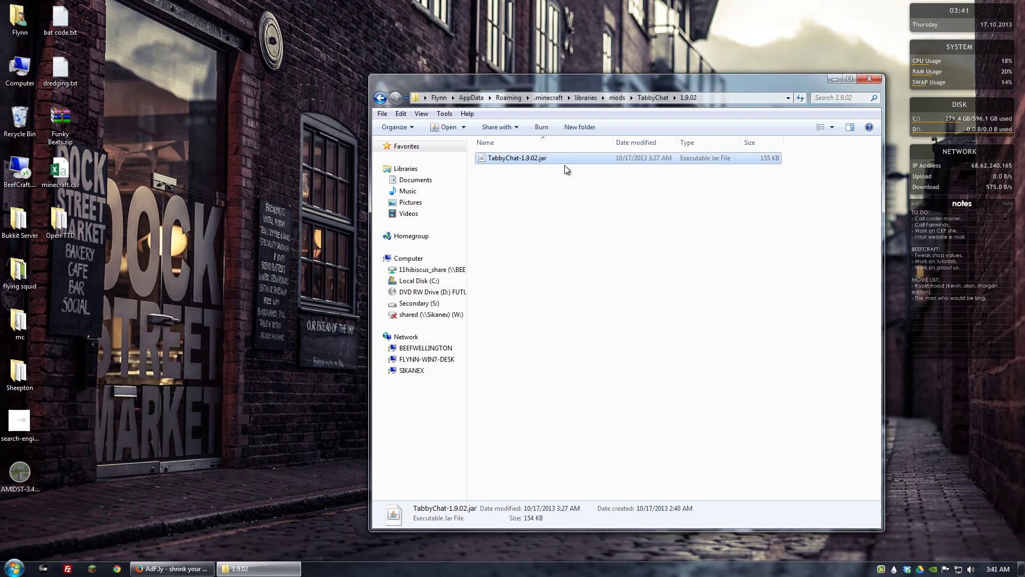
left_click(379, 98)
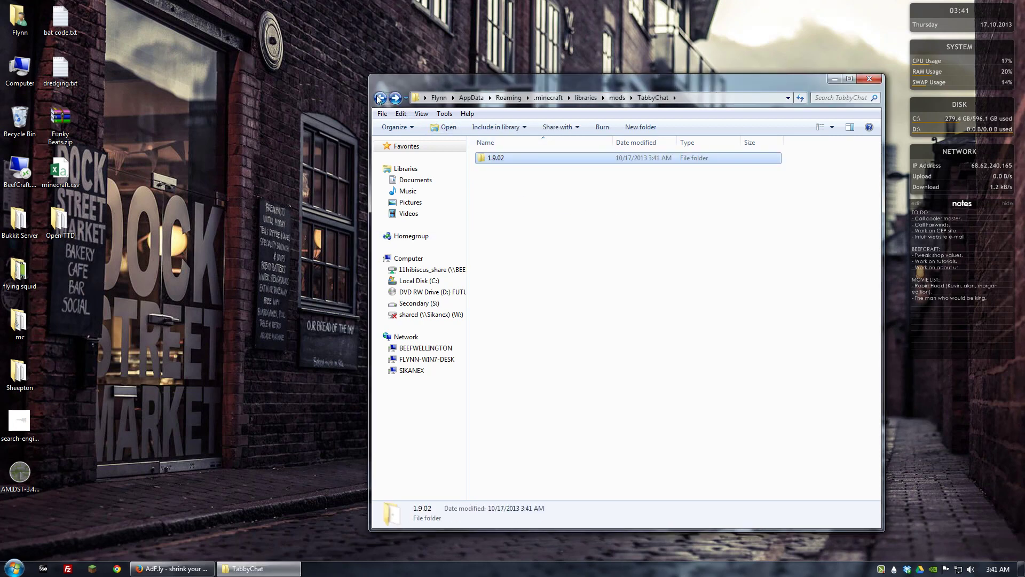
left_click(379, 99)
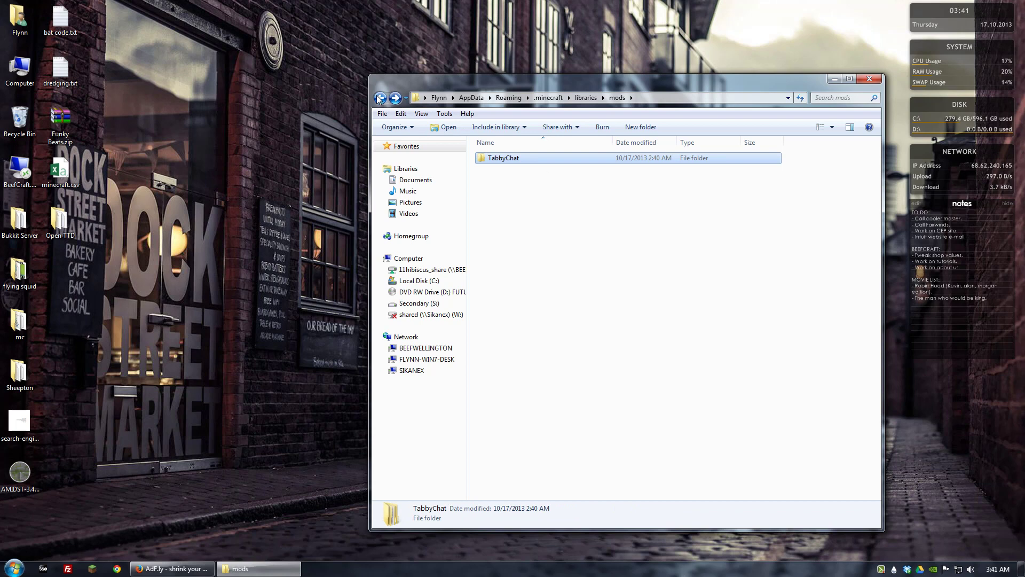
left_click(379, 99)
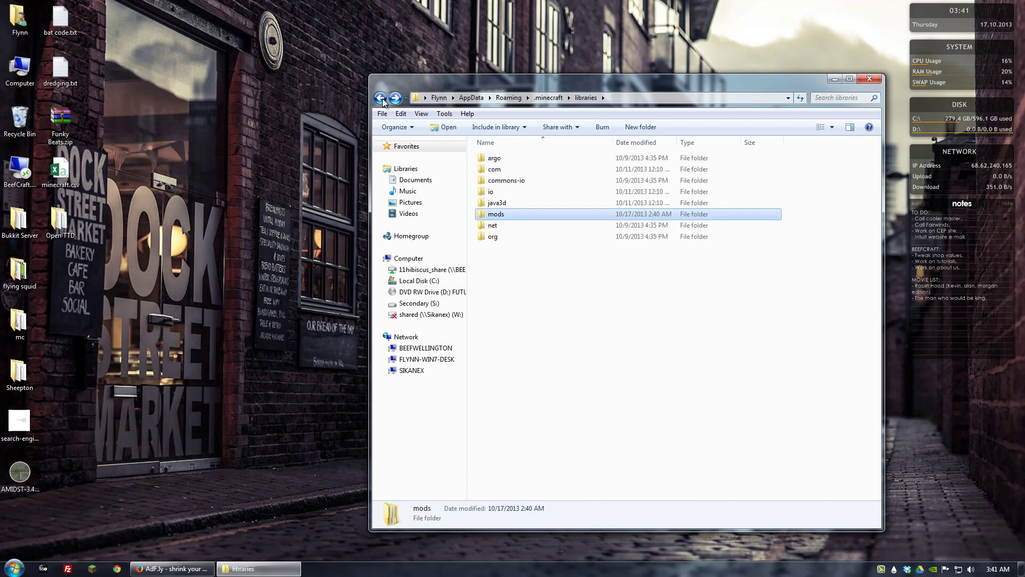
left_click(380, 100)
key("super+Right")
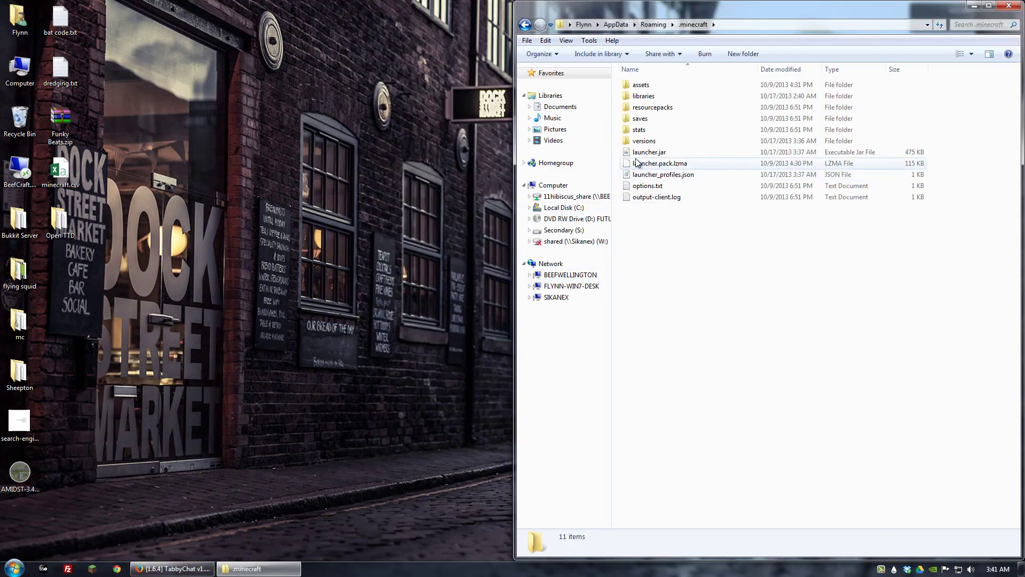
double_click(644, 140)
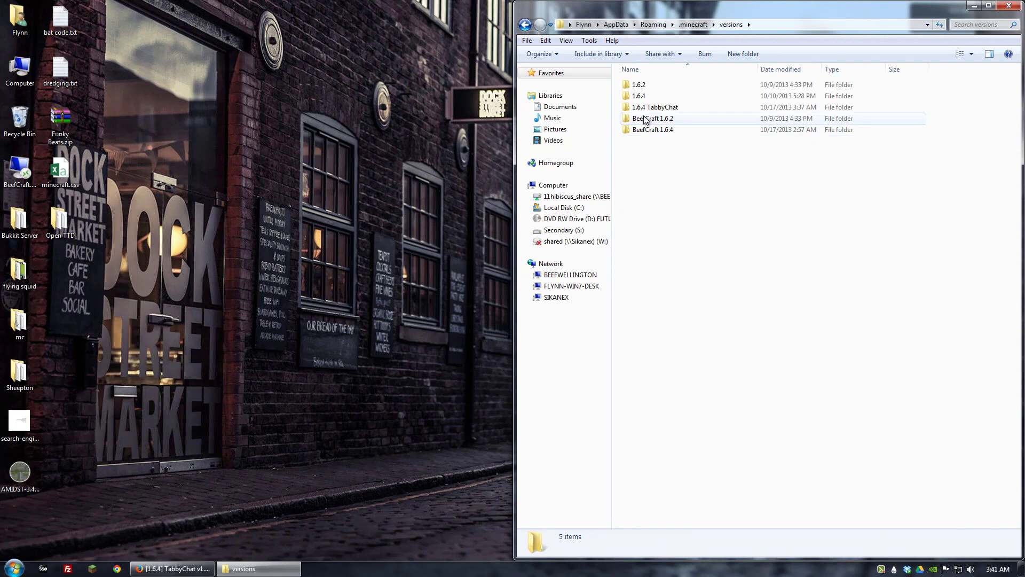
double_click(646, 108)
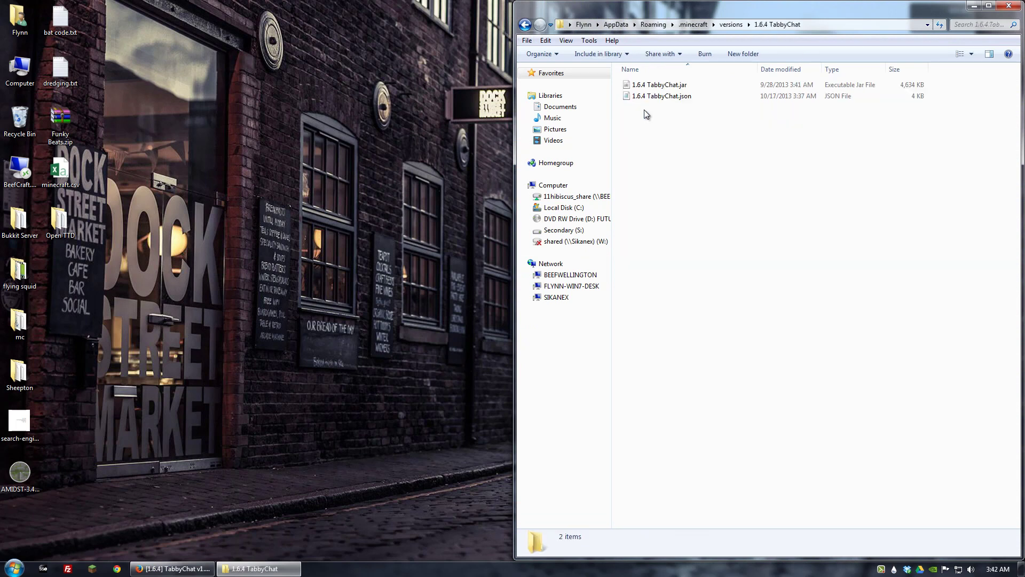
left_click(644, 98)
right_click(644, 98)
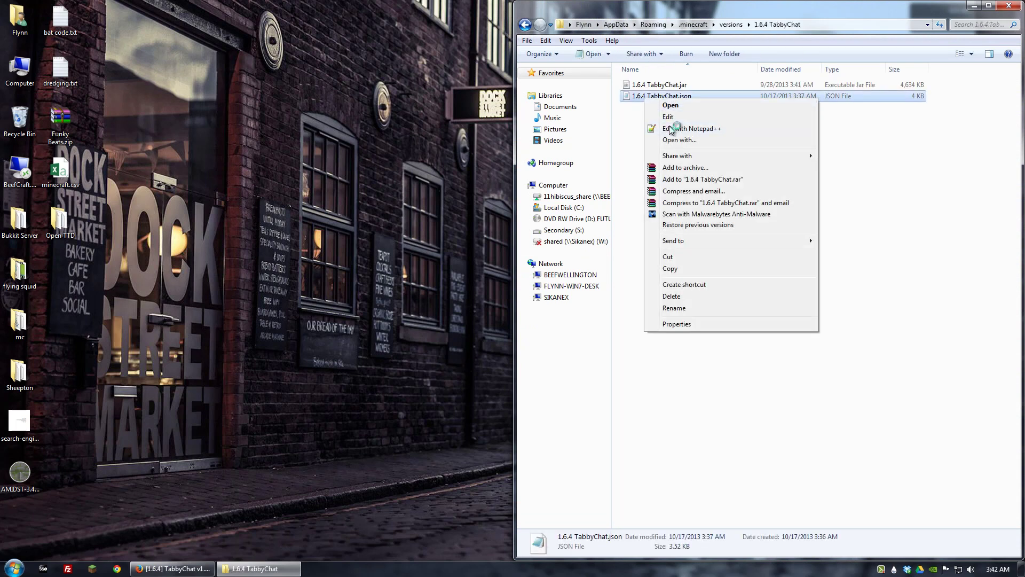
left_click(671, 128)
left_click(77, 247)
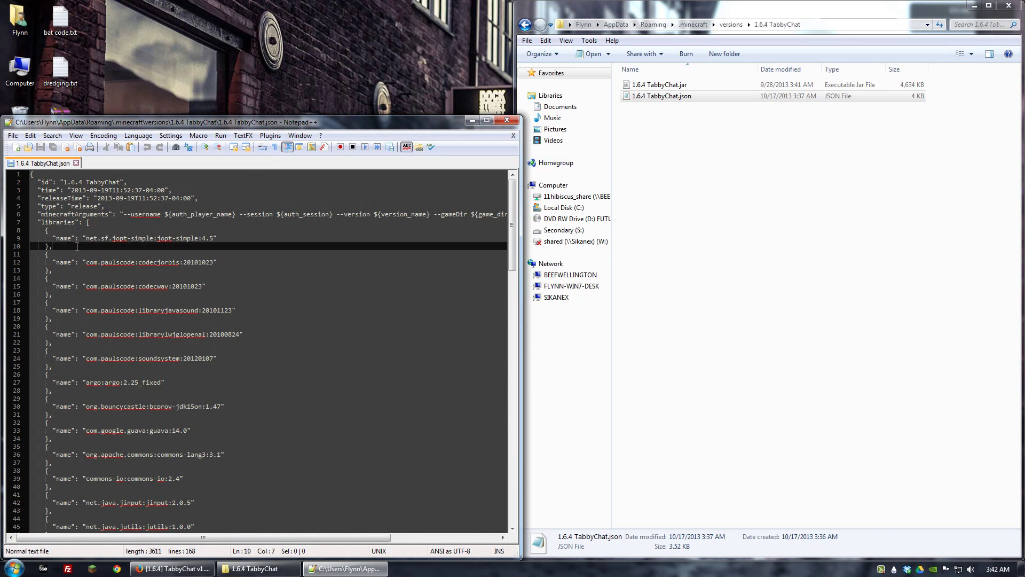
key("Return")
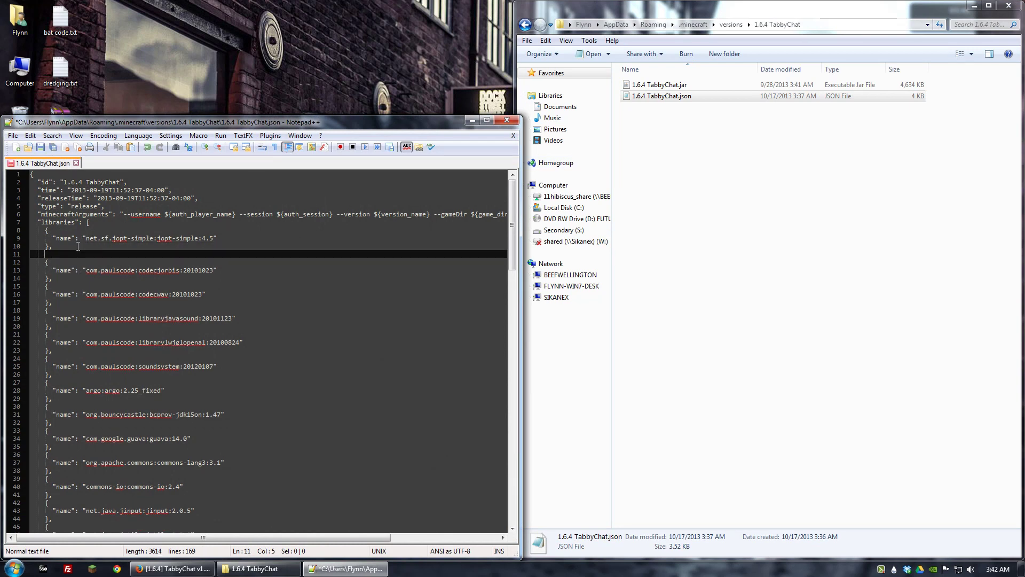
type("{")
key("Return")
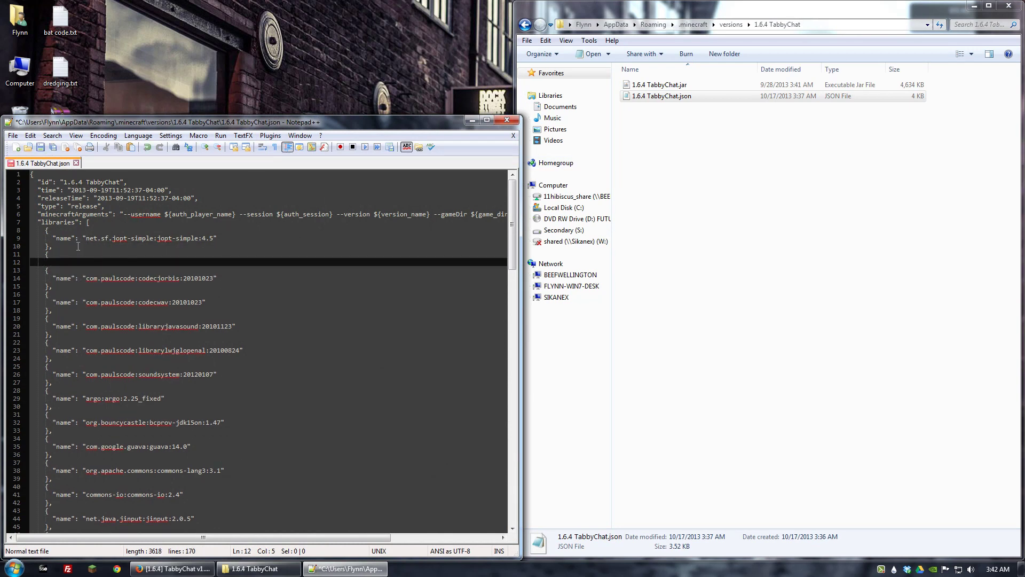
type("{ \"name\": \"mods:TabbyChat:1.8.07\"")
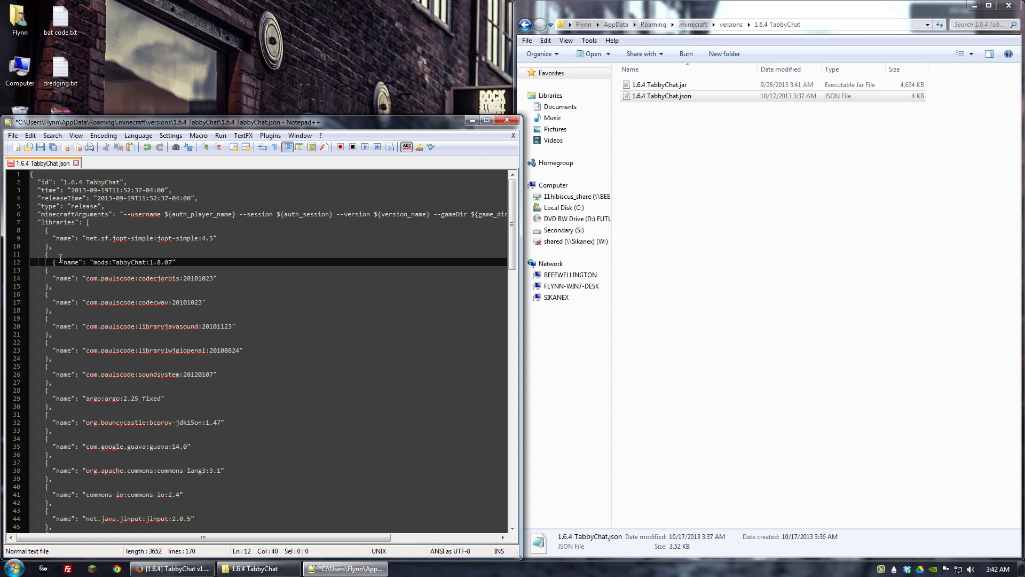
left_click(61, 262)
key("BackSpace")
key("BackSpace")
left_click(178, 262)
key("Return")
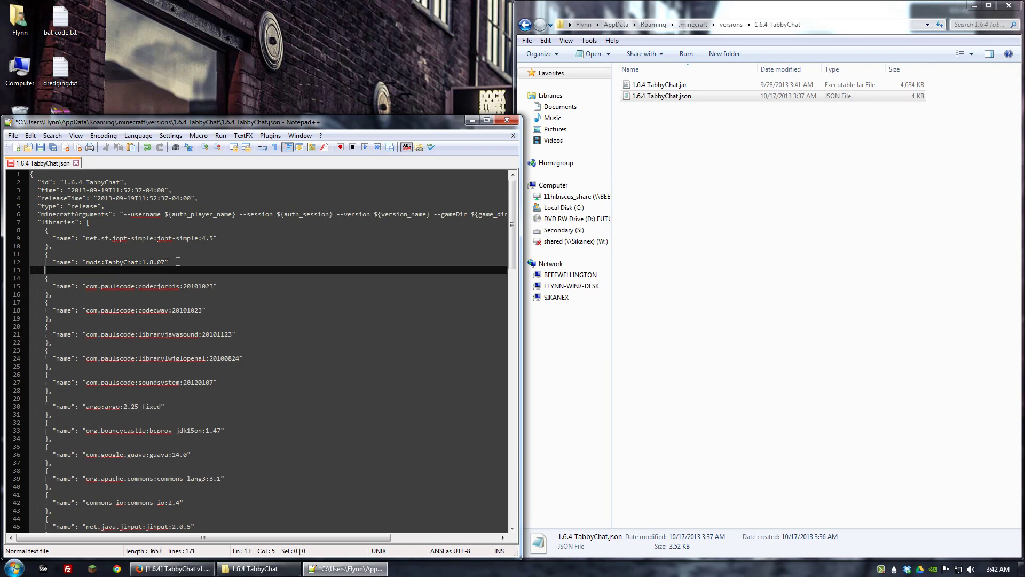
type("},")
left_click(40, 147)
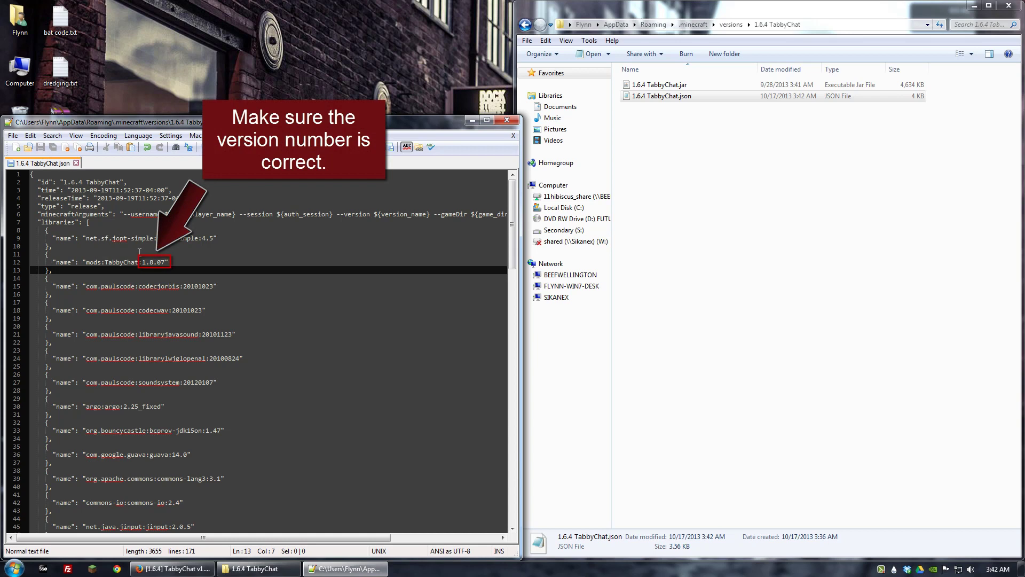
double_click(152, 263)
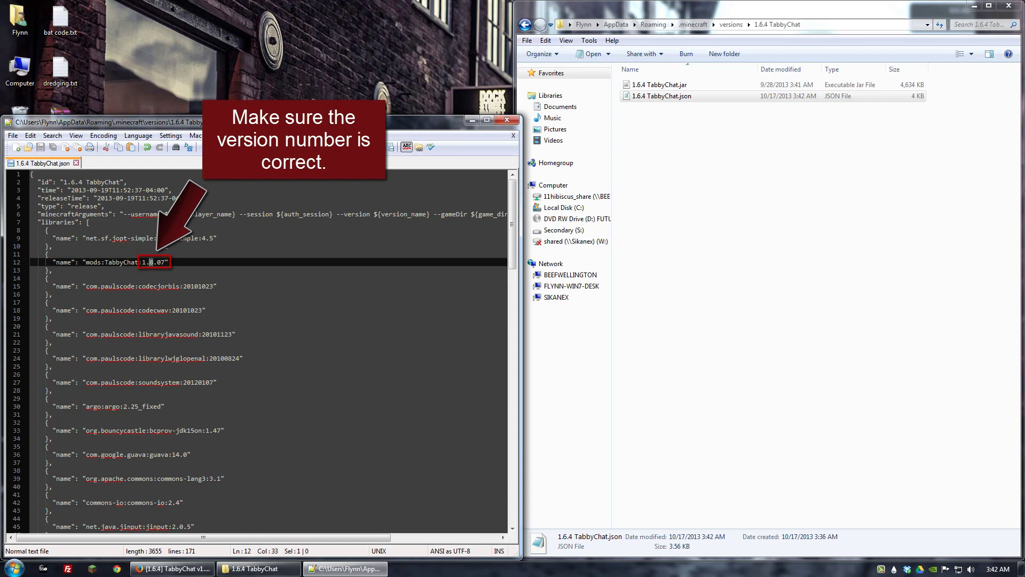
type("9")
left_click(166, 262)
key("BackSpace")
type("2")
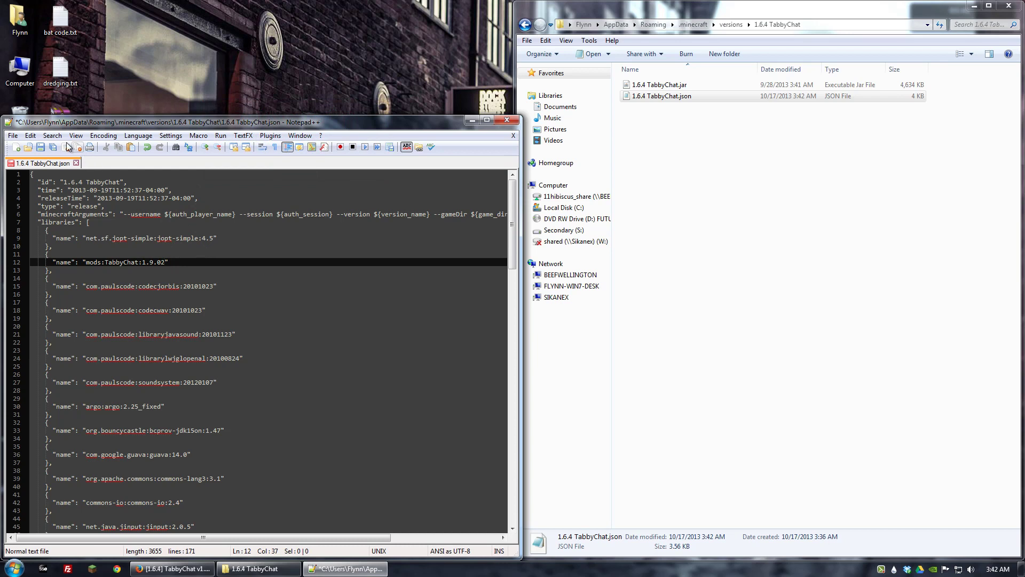
left_click(42, 148)
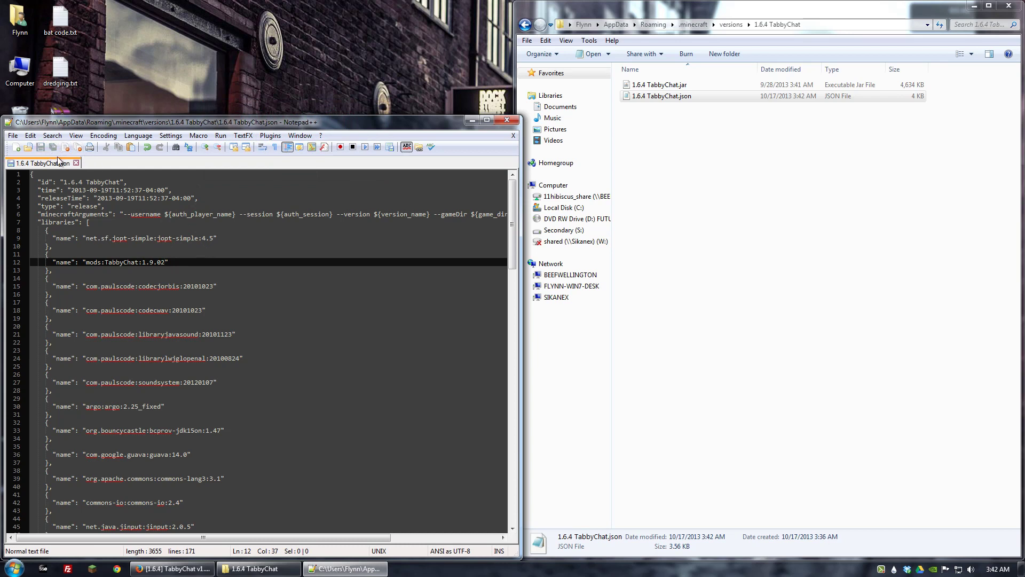
left_click(507, 121)
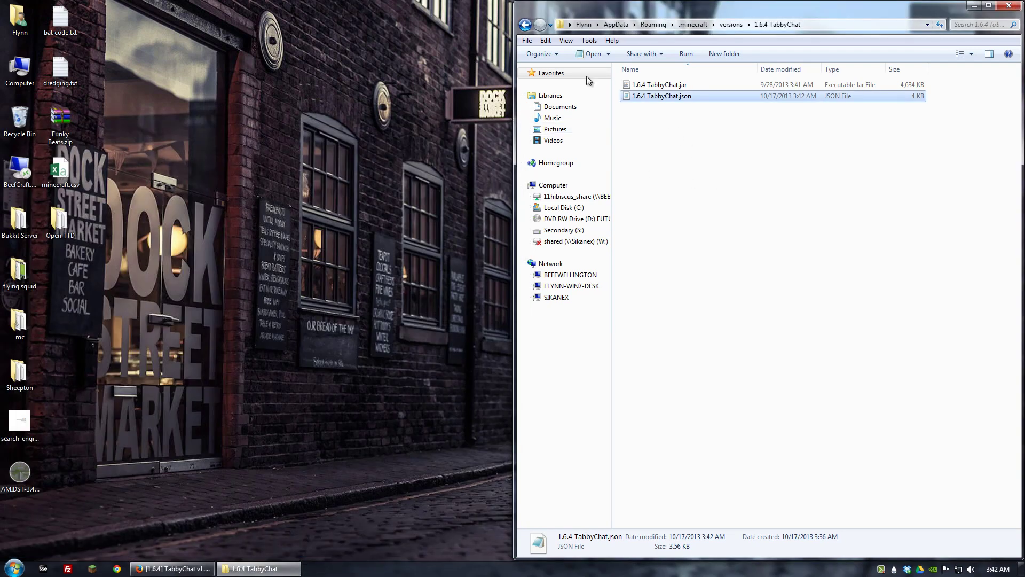
left_click(525, 24)
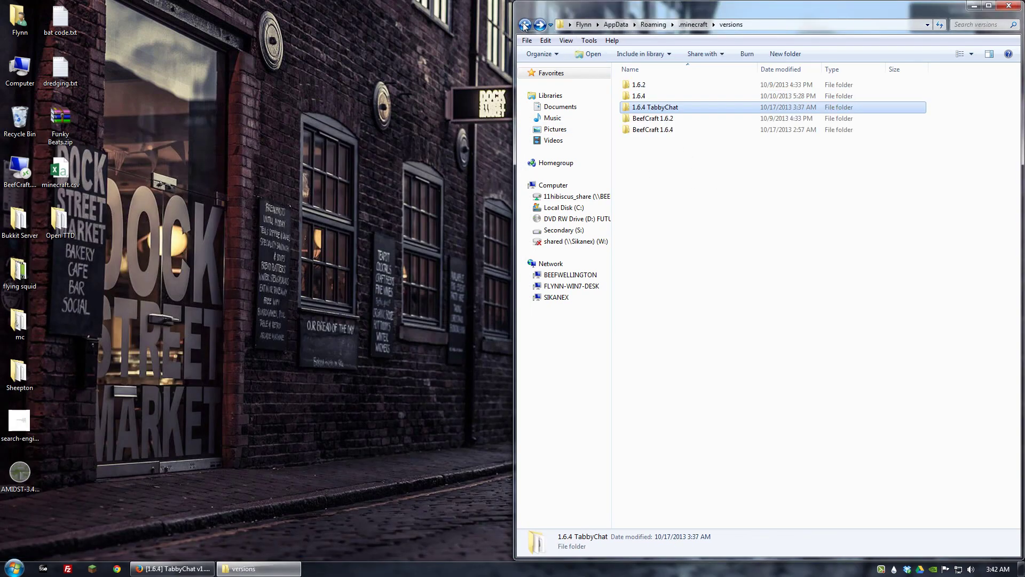
left_click(525, 25)
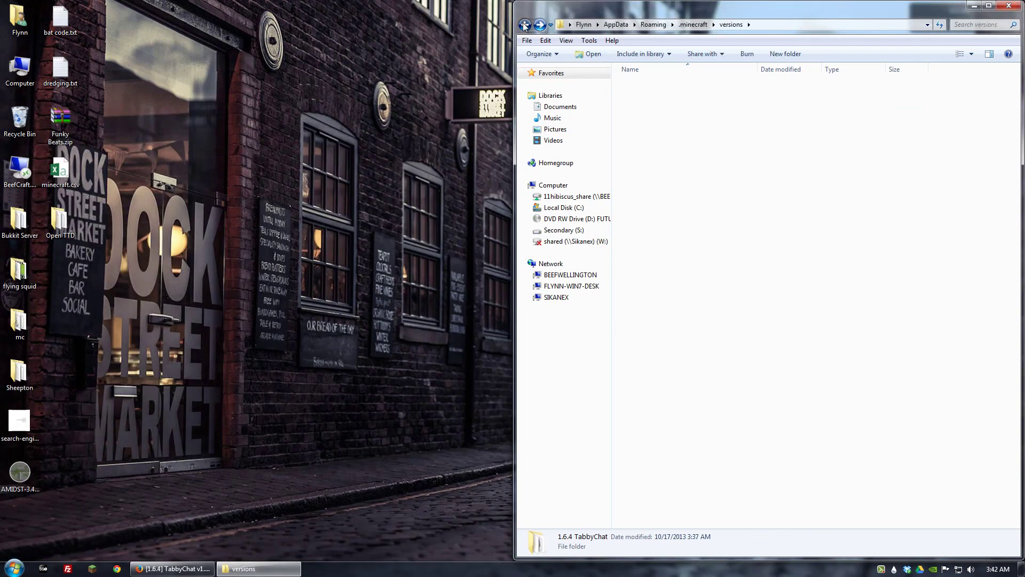
left_click(92, 568)
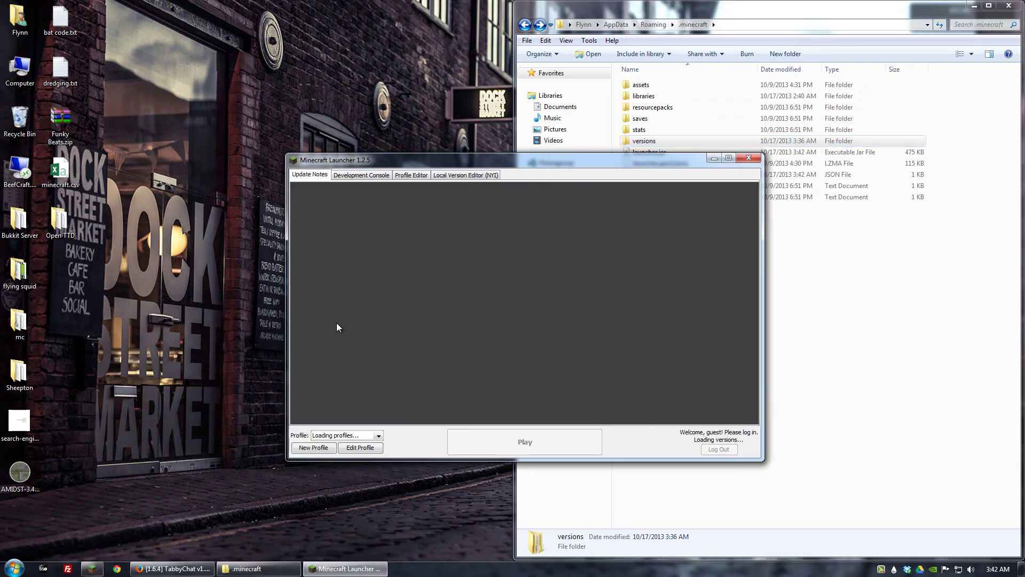
left_click(322, 449)
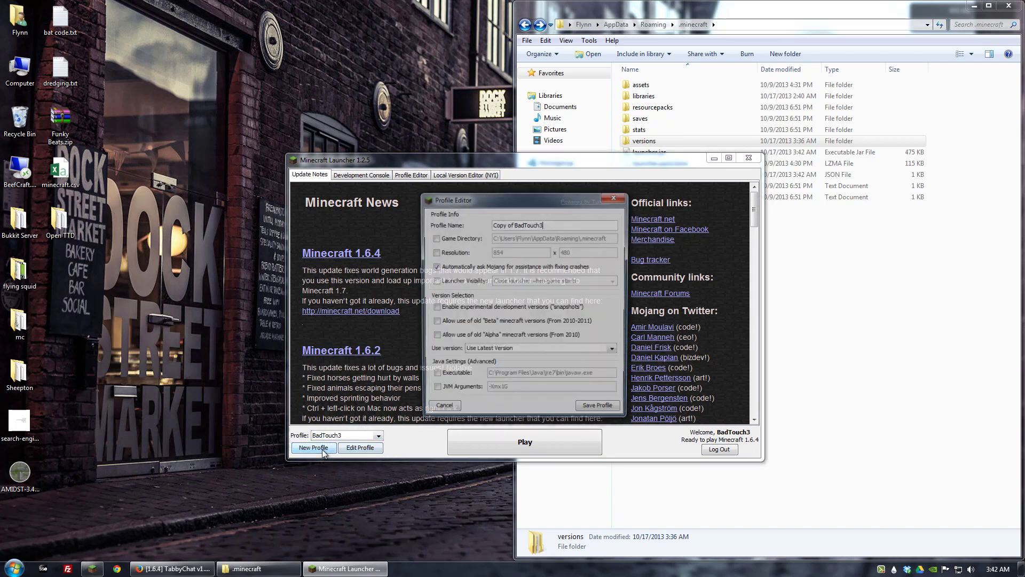
key("ctrl+a")
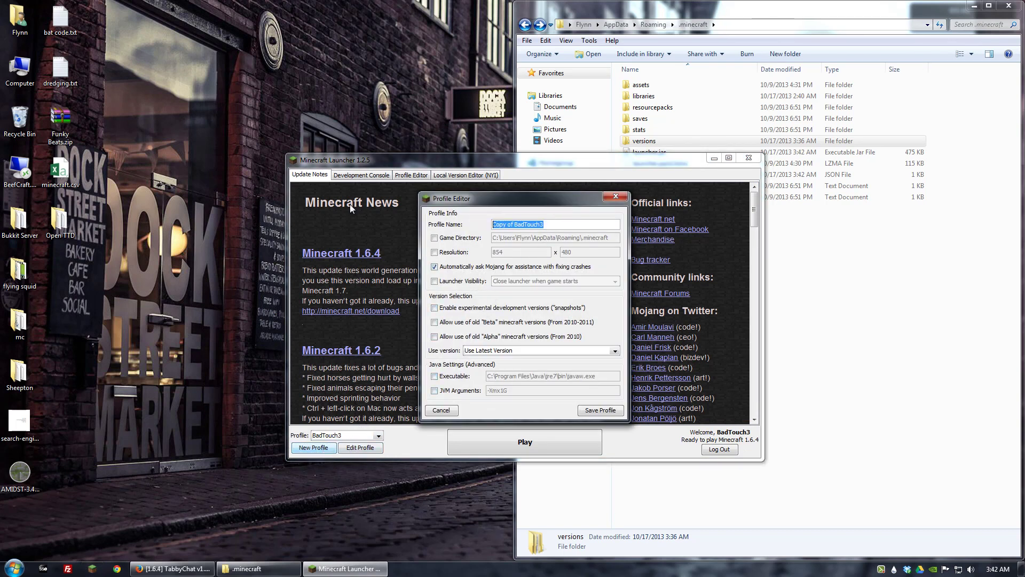
type("TabbyChat")
left_click(487, 351)
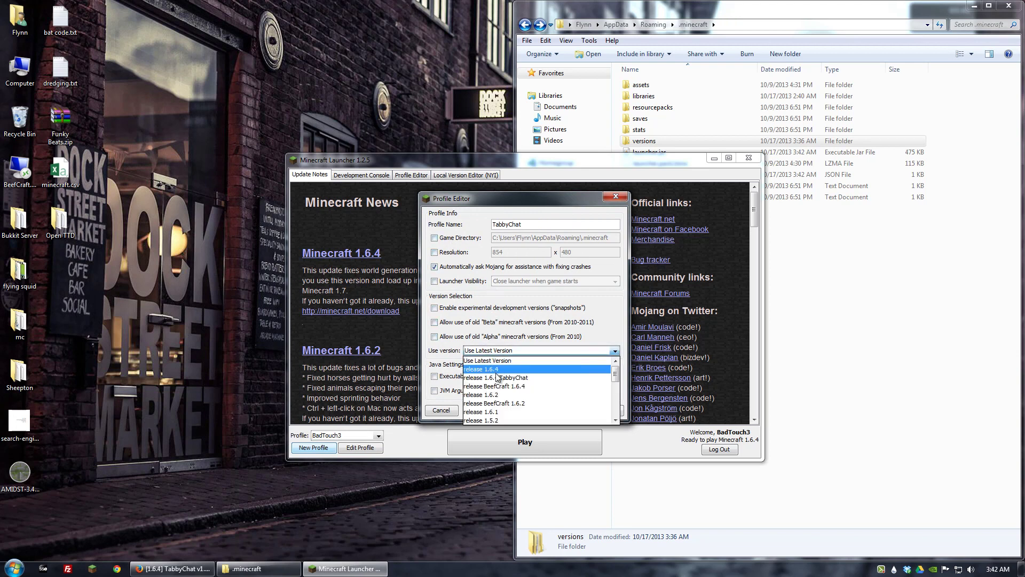
left_click(496, 377)
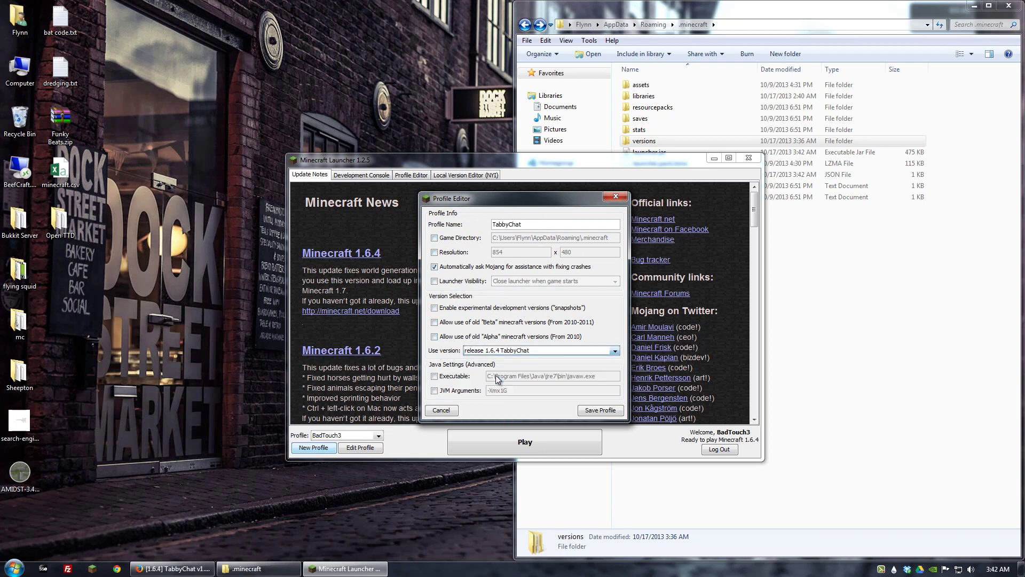
left_click(601, 410)
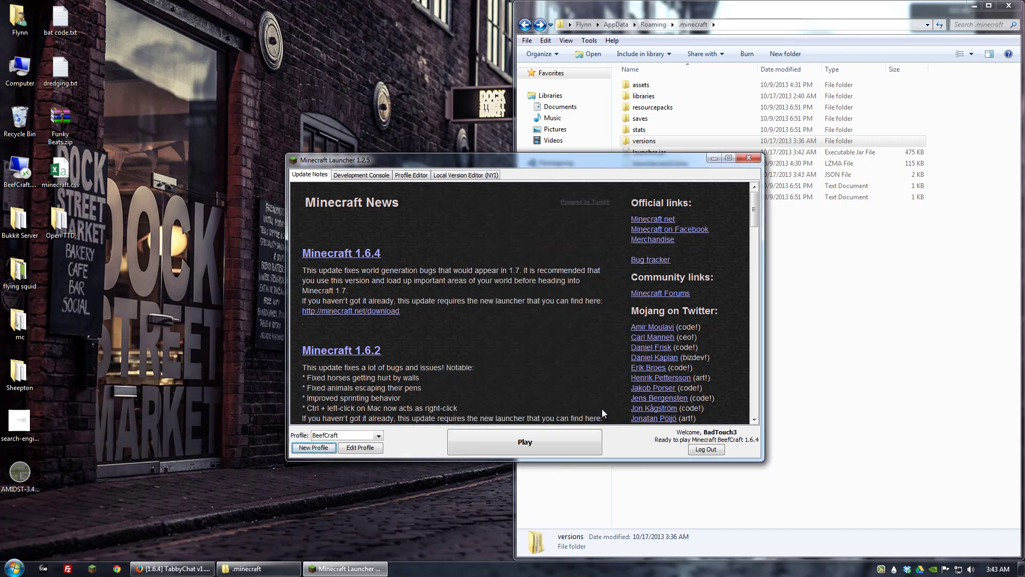
left_click(522, 449)
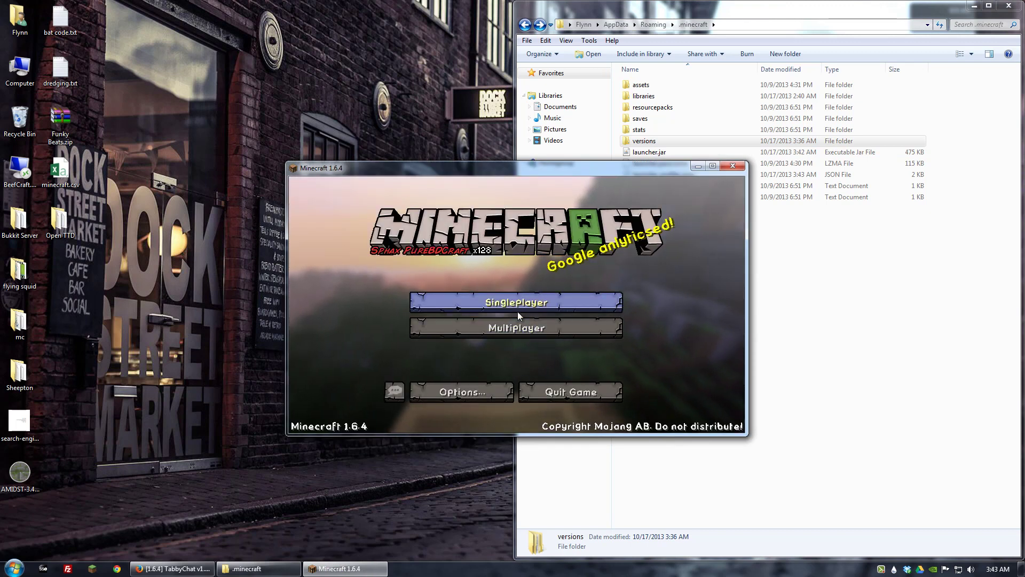
left_click(517, 309)
double_click(486, 296)
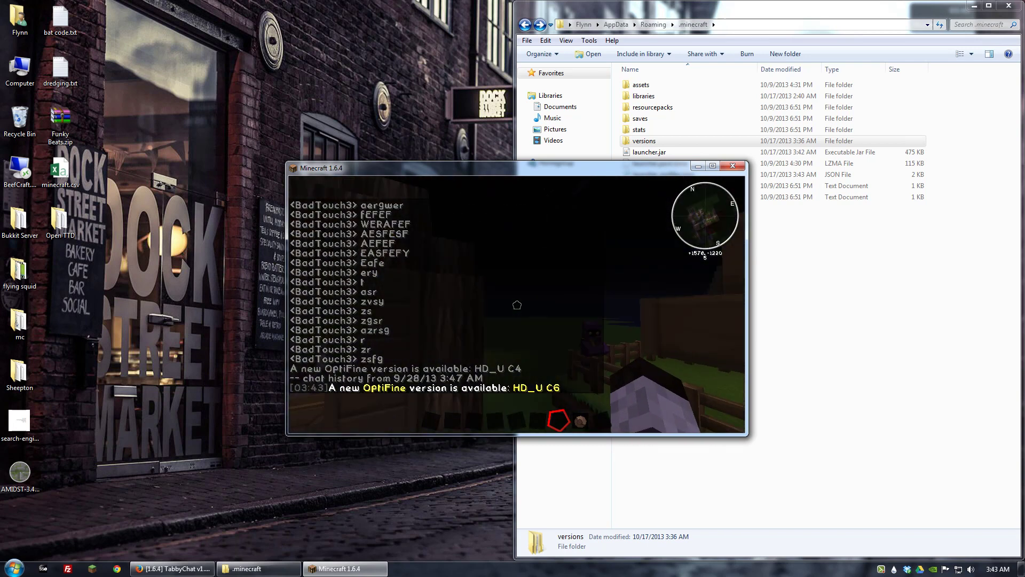
key("e")
type("e")
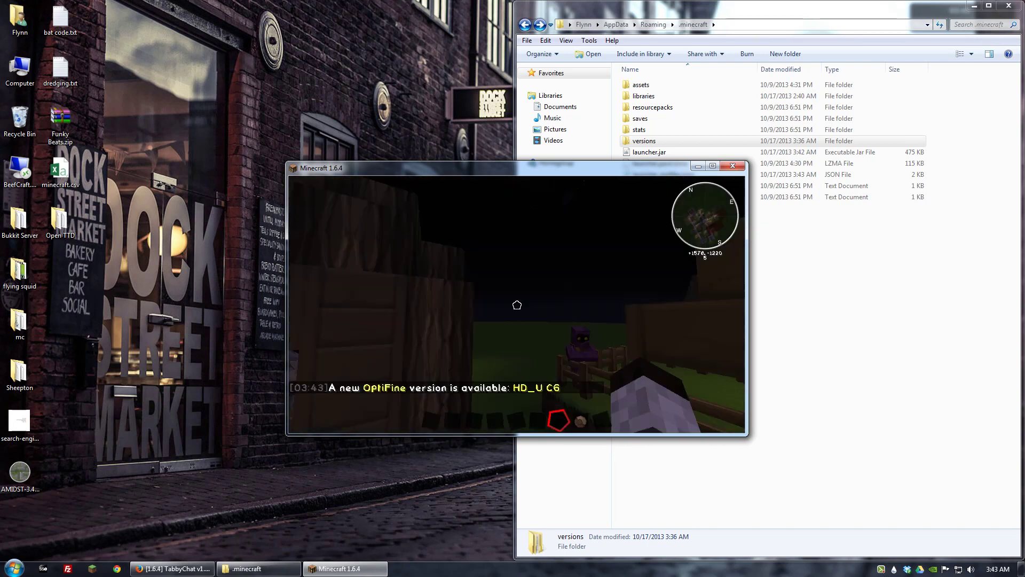
type("twoo!")
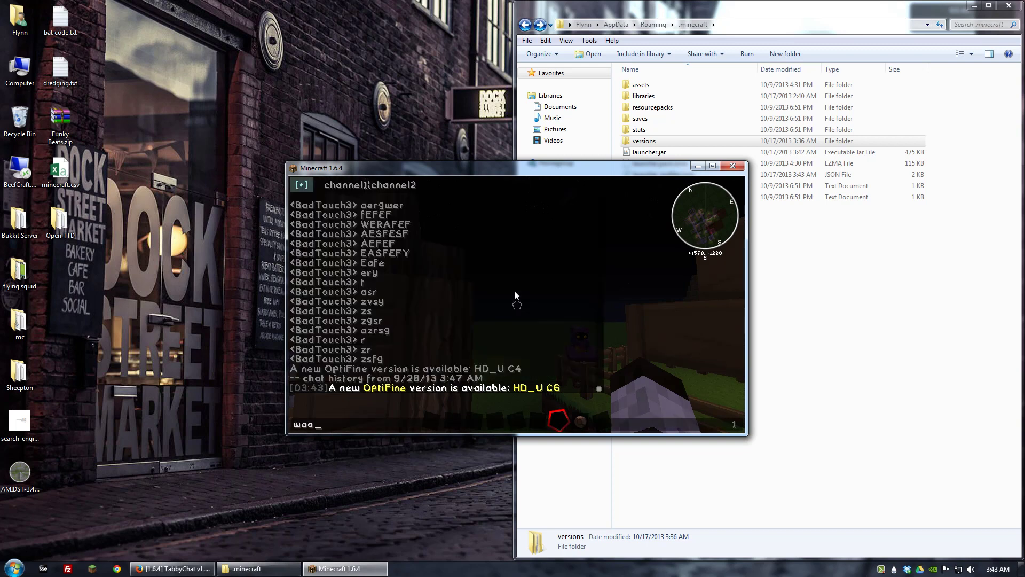
key("Return")
key("t")
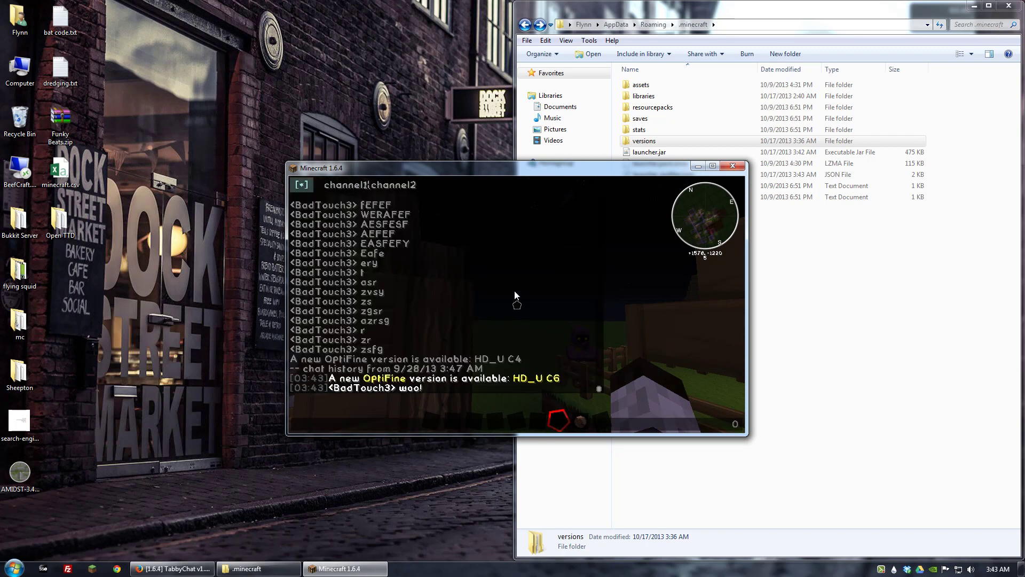
left_click(304, 187)
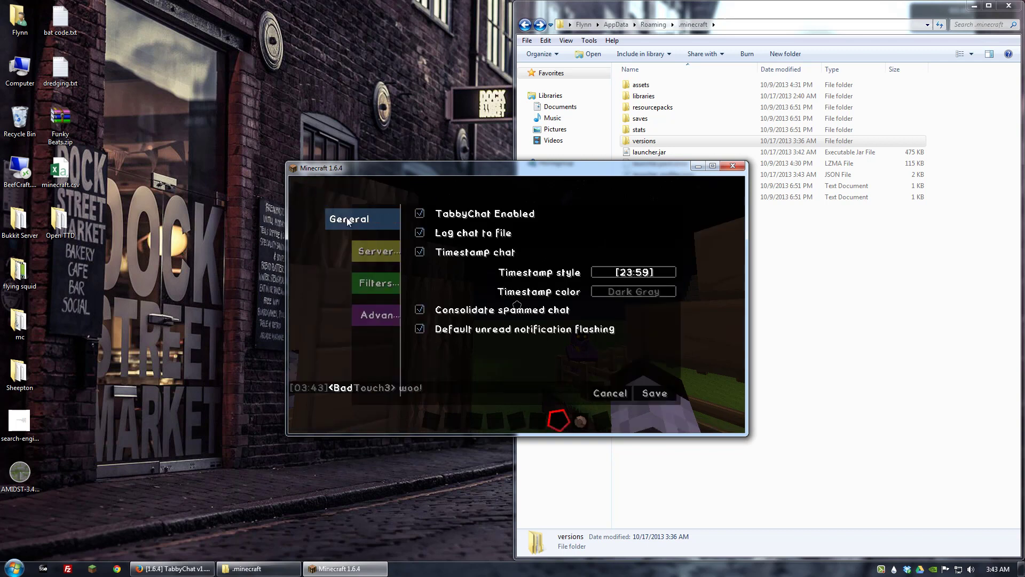